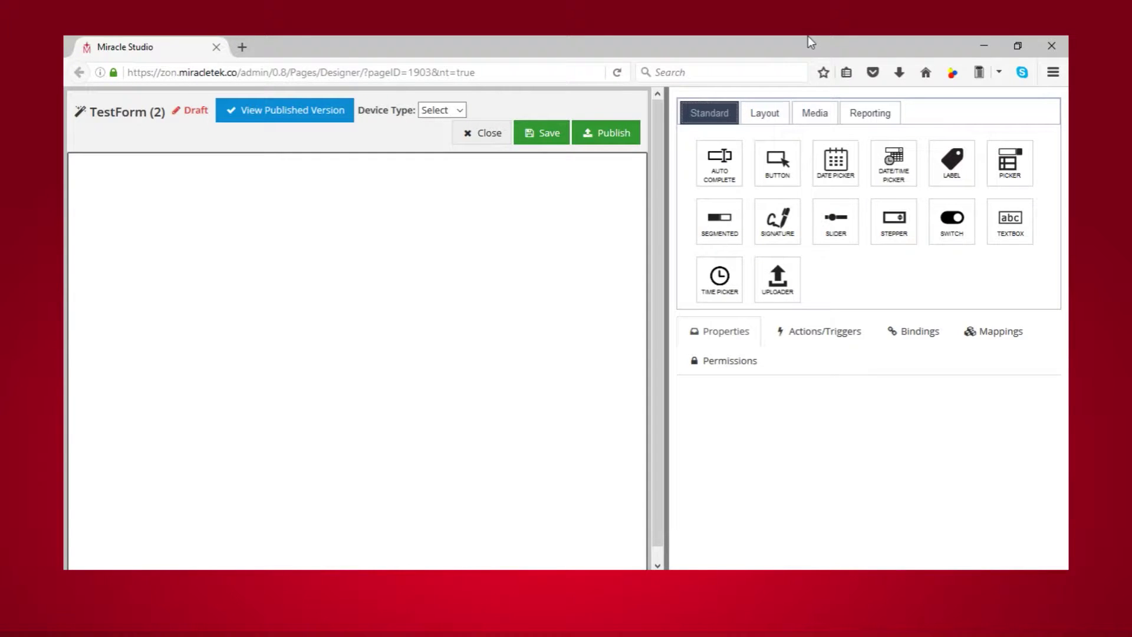
# Add textbox1 at the top of the form with a muted green #5ab068 background.
pyautogui.moveTo(1015, 223)
pyautogui.mouseDown()
pyautogui.moveTo(475, 235)
pyautogui.moveTo(450, 226)
pyautogui.mouseUp()
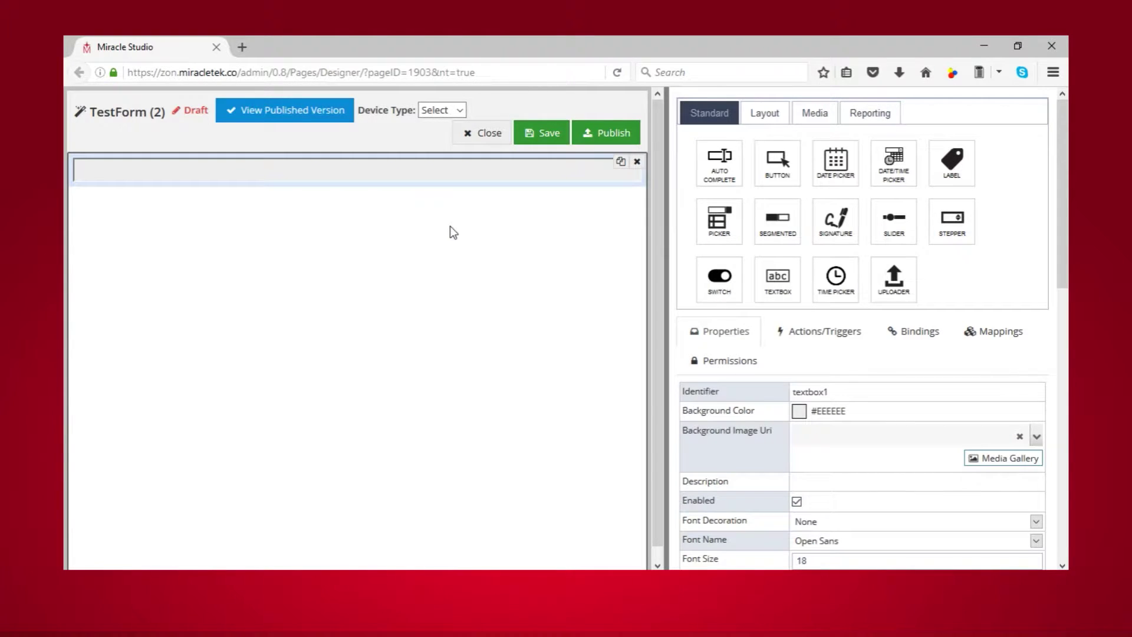
pyautogui.click(802, 414)
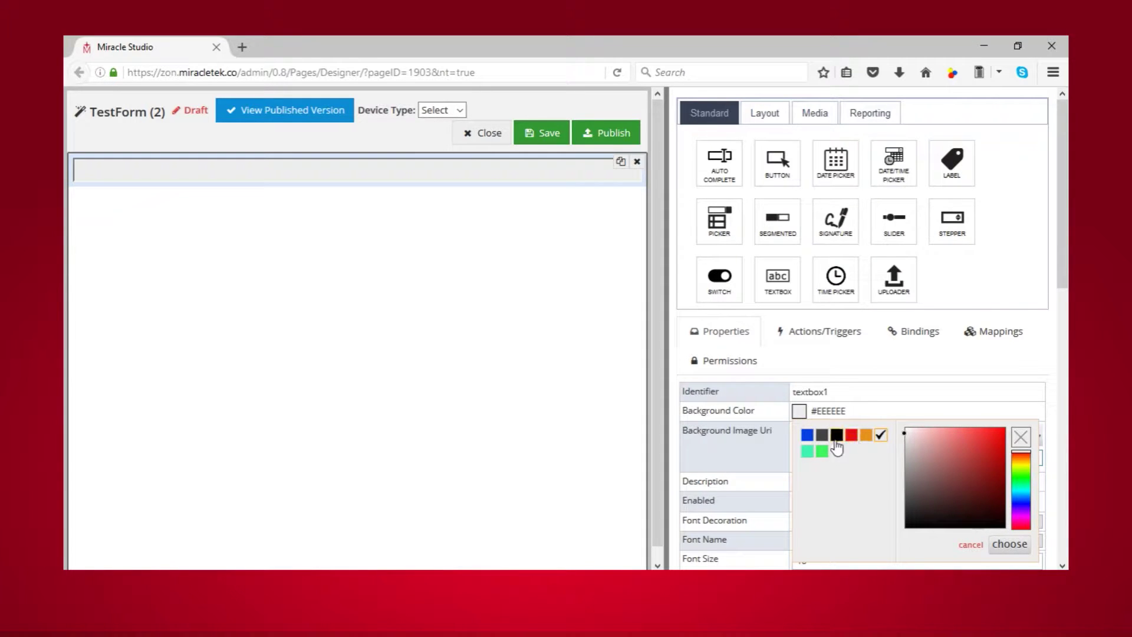
pyautogui.click(821, 452)
pyautogui.moveTo(954, 469); pyautogui.dragTo(953, 461)
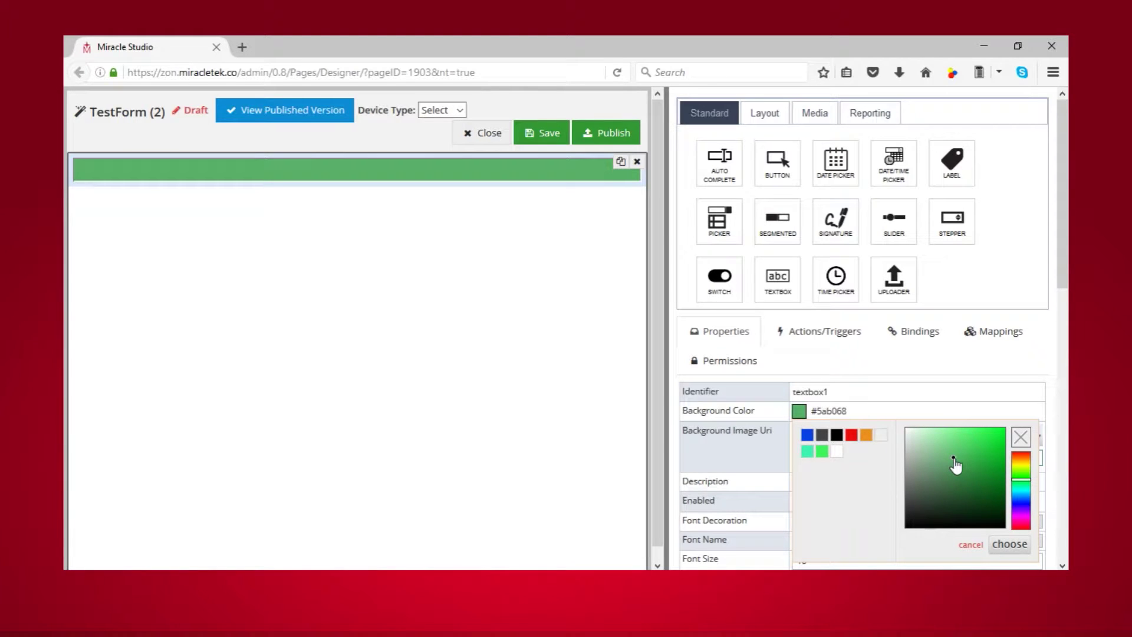
pyautogui.click(1008, 546)
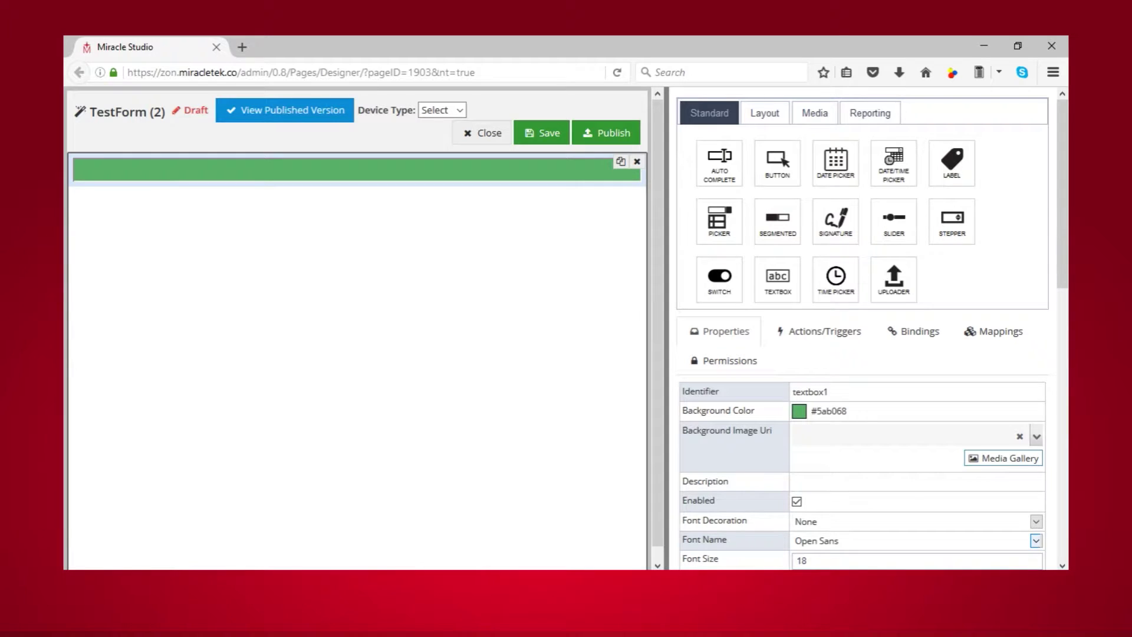
# Apply background-1-blue from the Media Gallery as textbox1's background image.
pyautogui.click(1031, 463)
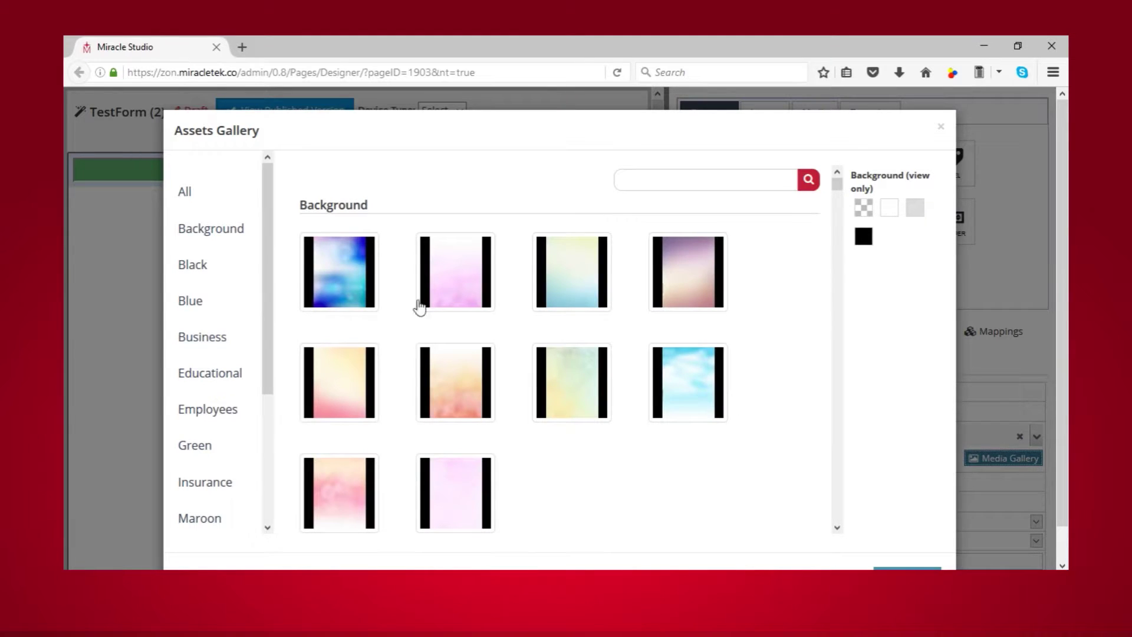
pyautogui.click(360, 278)
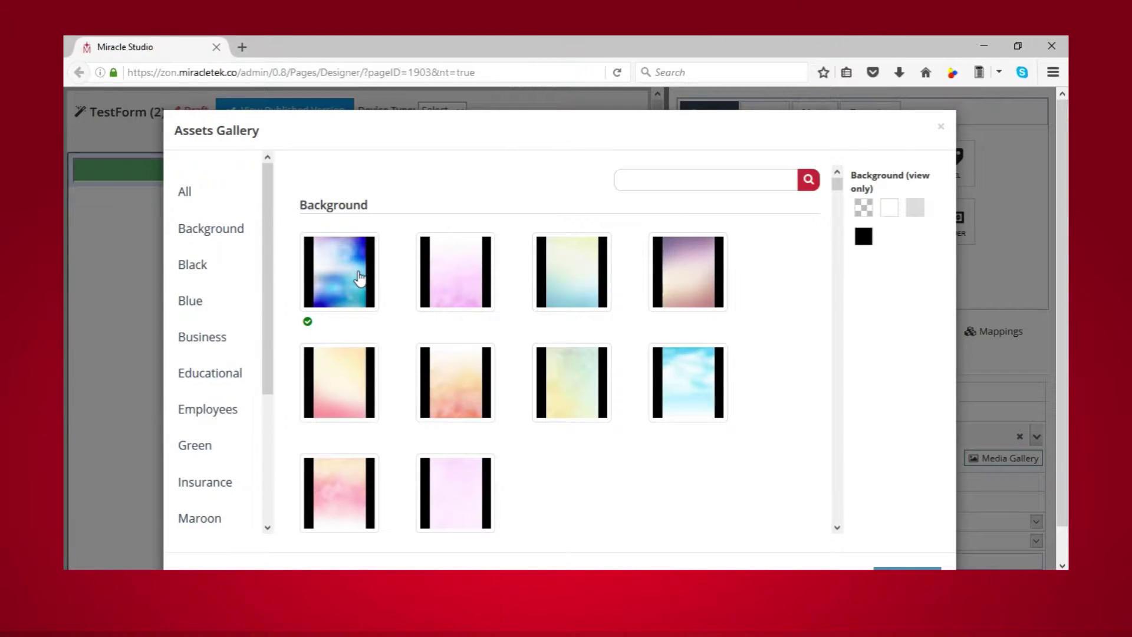
pyautogui.moveTo(1062, 309); pyautogui.dragTo(1061, 343)
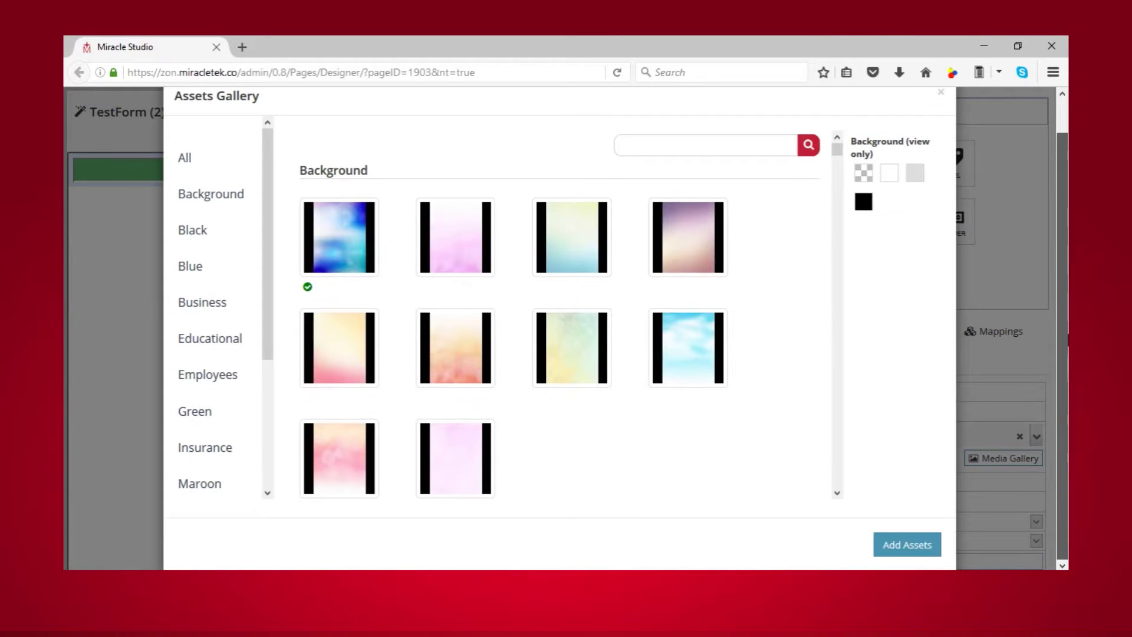
pyautogui.click(917, 552)
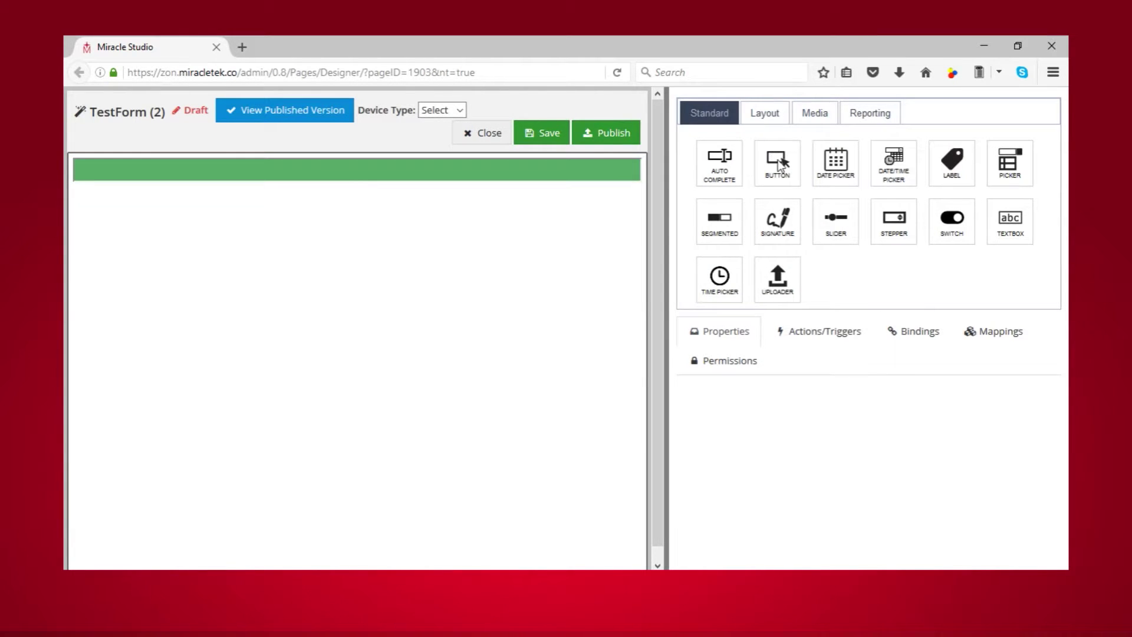
# Place button2 under the green textbox with a red #ea0c0c border colour.
pyautogui.moveTo(780, 162); pyautogui.dragTo(541, 231)
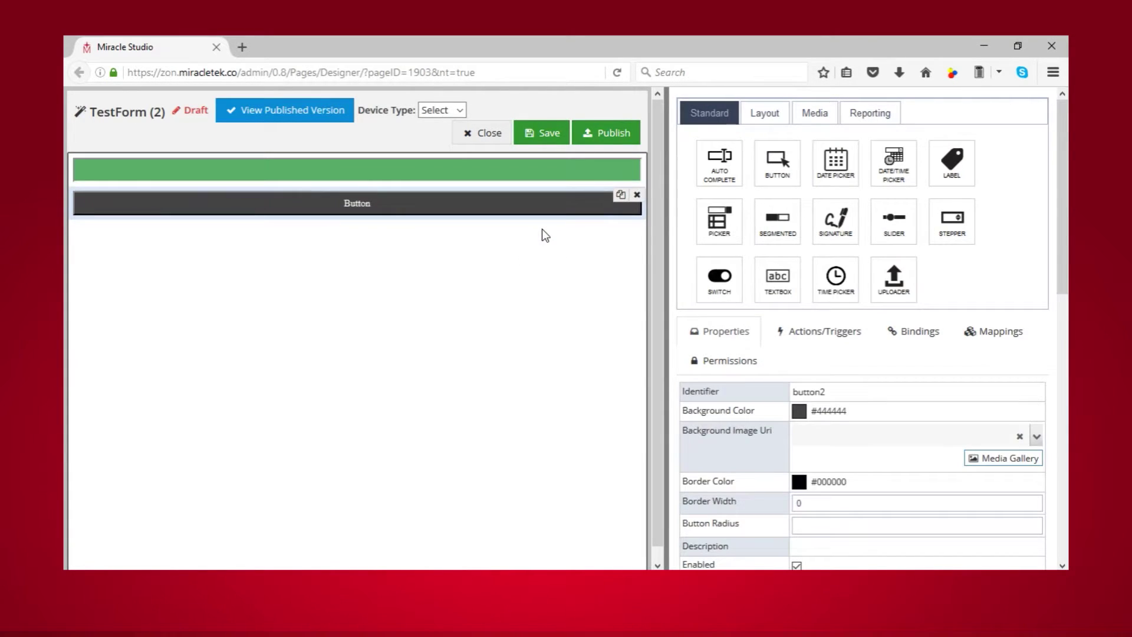
pyautogui.click(800, 481)
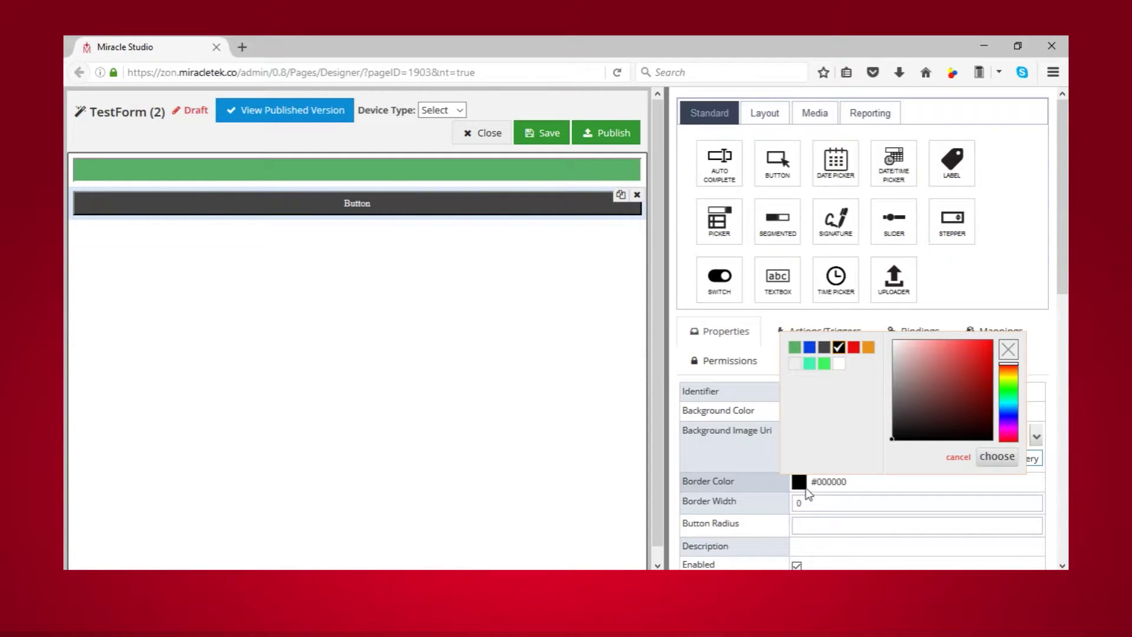
pyautogui.click(853, 349)
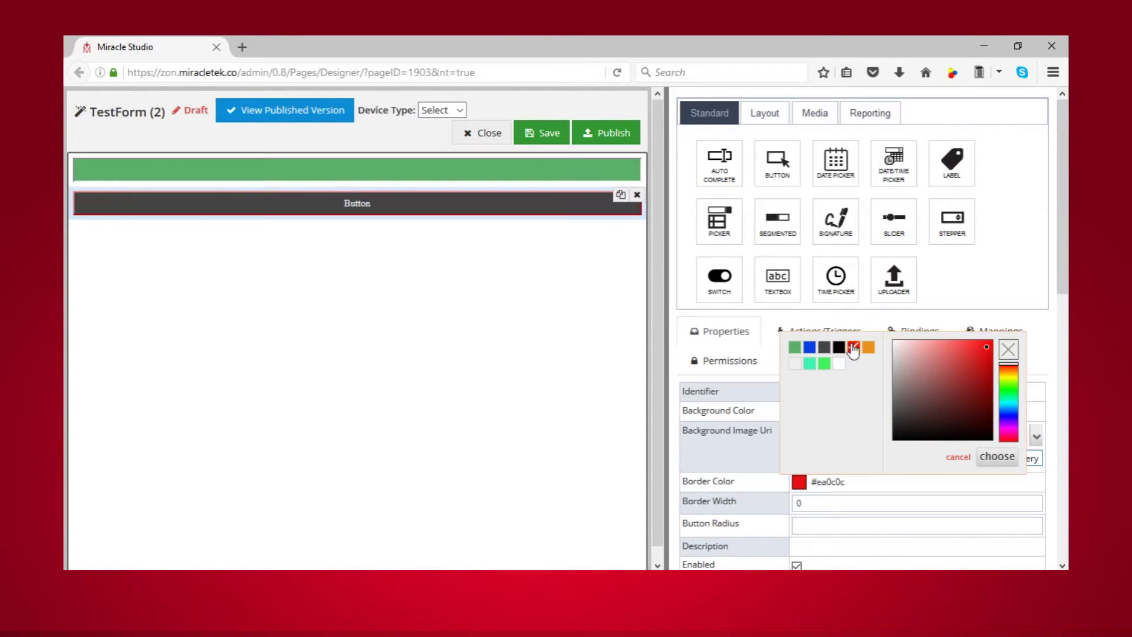
pyautogui.click(1001, 459)
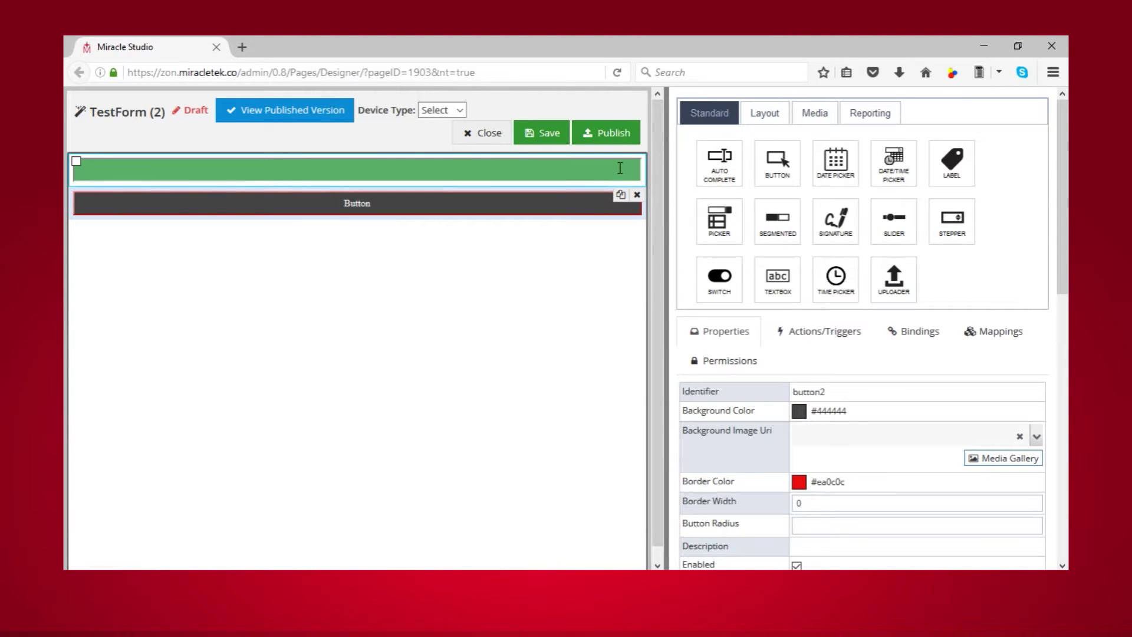
# Set textbox1's font size to 19, keeping Open Sans with no style or decoration.
pyautogui.click(620, 168)
pyautogui.scroll(-3, 1010, 199)
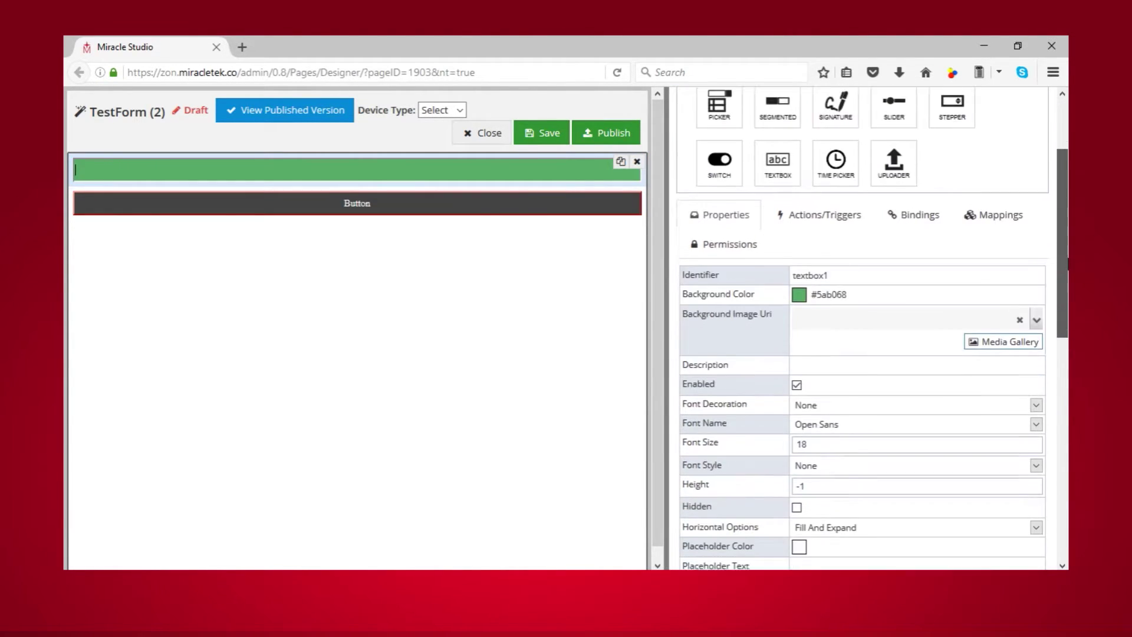
pyautogui.scroll(-2, 988, 204)
pyautogui.scroll(-1, 987, 204)
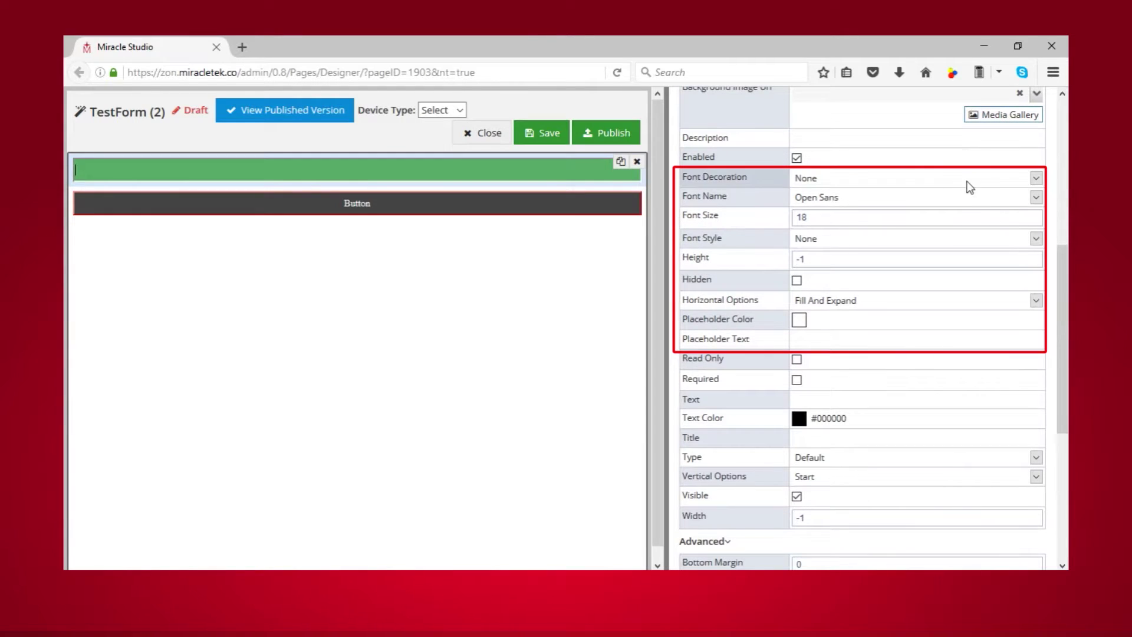
pyautogui.click(1036, 198)
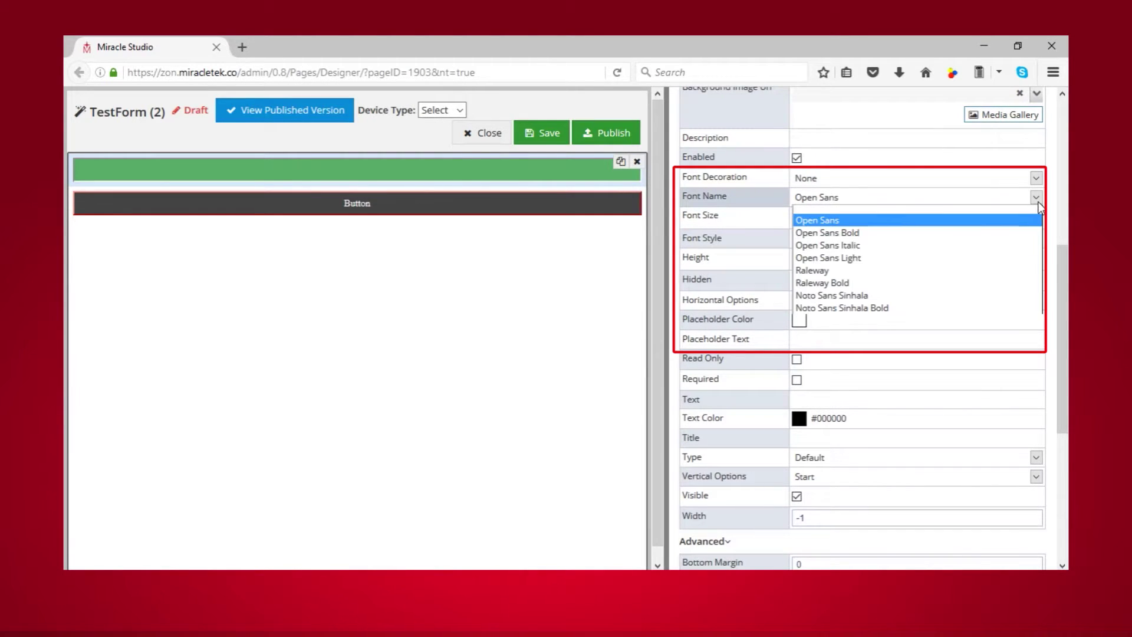
pyautogui.click(1036, 200)
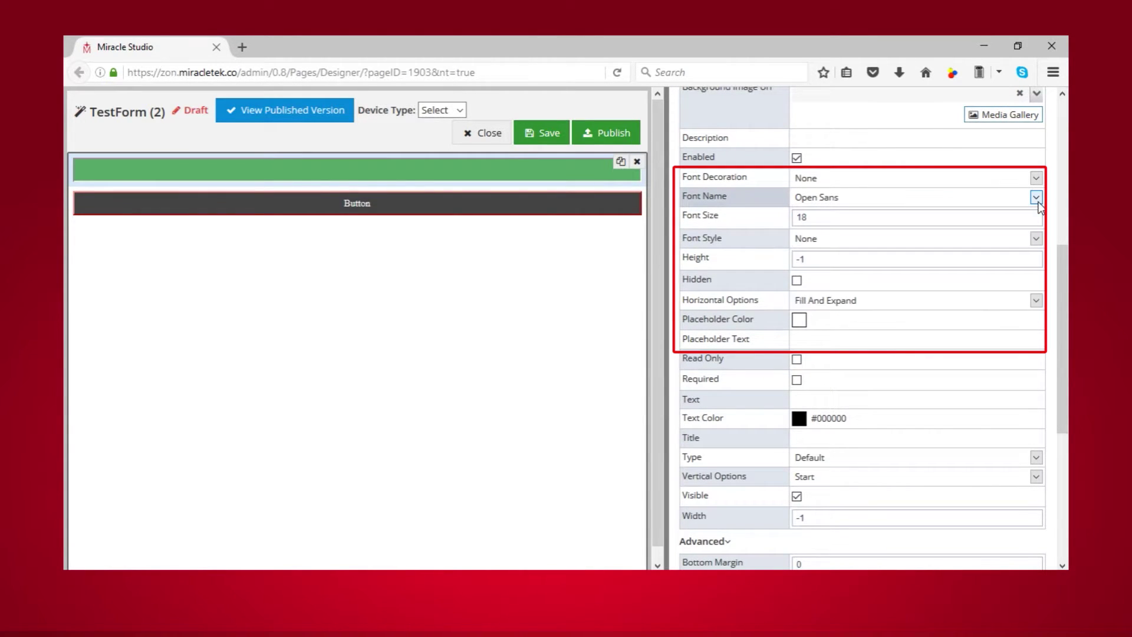
pyautogui.click(1036, 243)
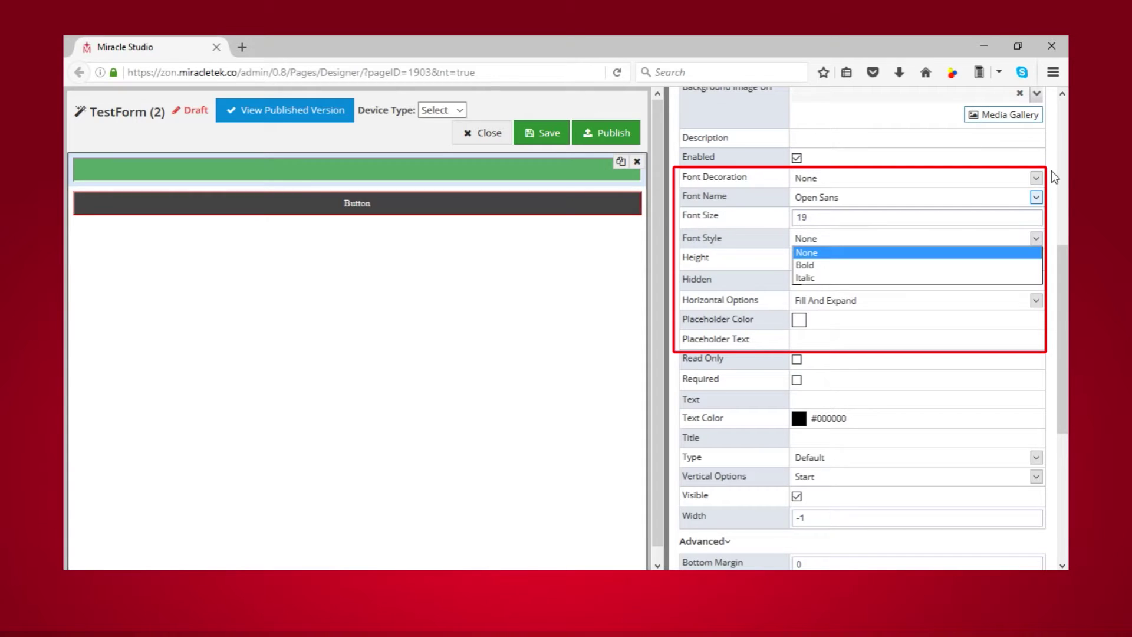
pyautogui.click(1037, 178)
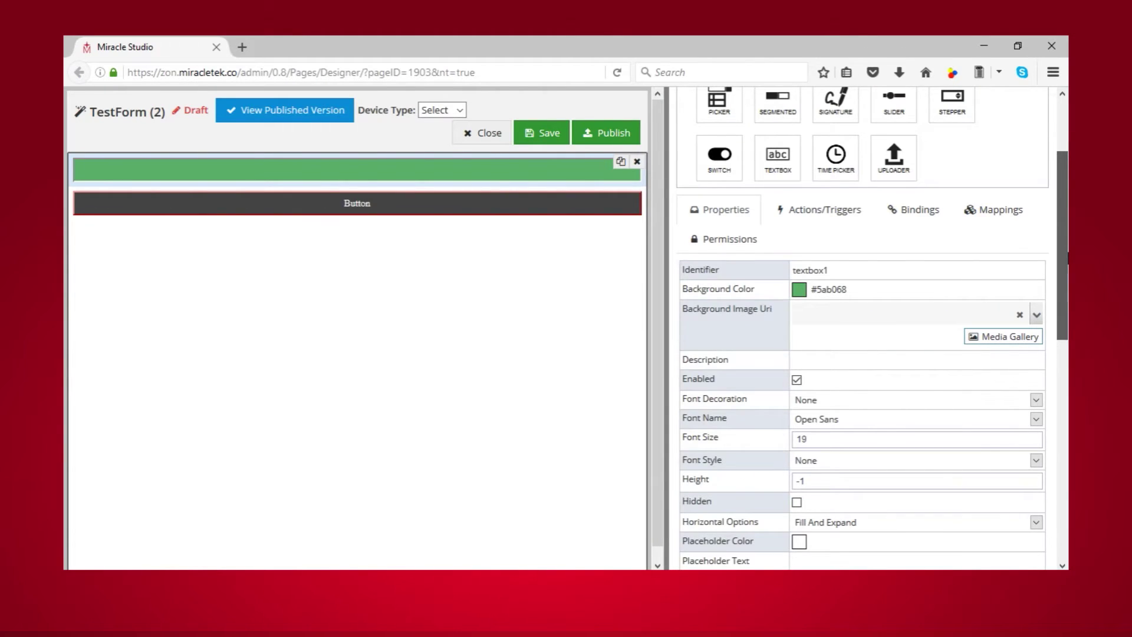
pyautogui.scroll(3, 862, 327)
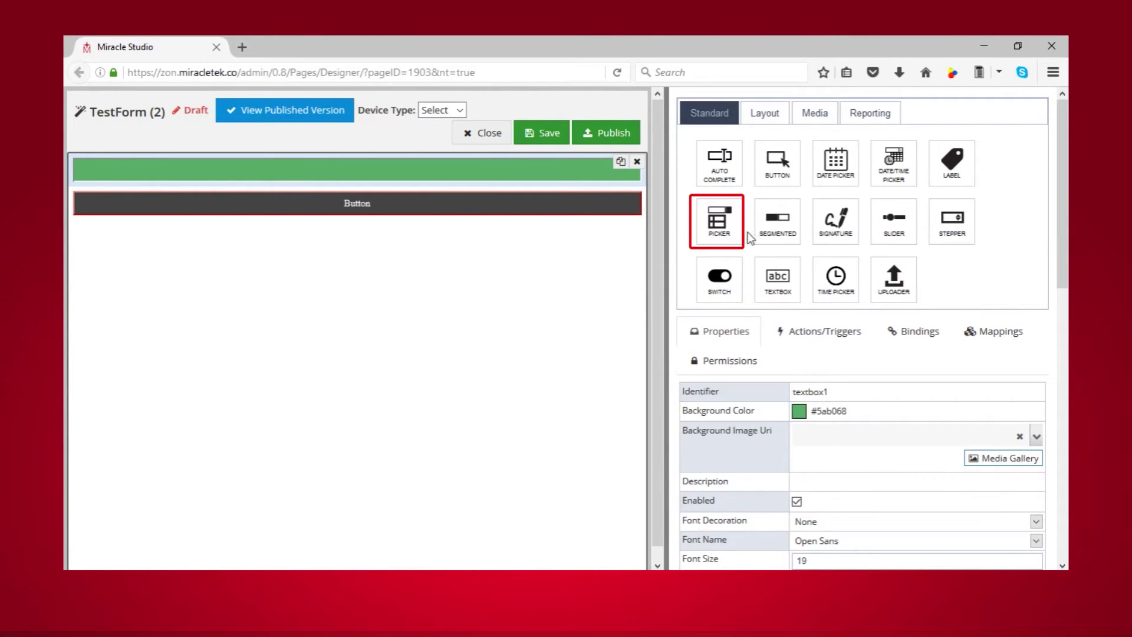
# Add a picker below the green bar with dark green #2e926d text colour.
pyautogui.moveTo(718, 221); pyautogui.dragTo(556, 197)
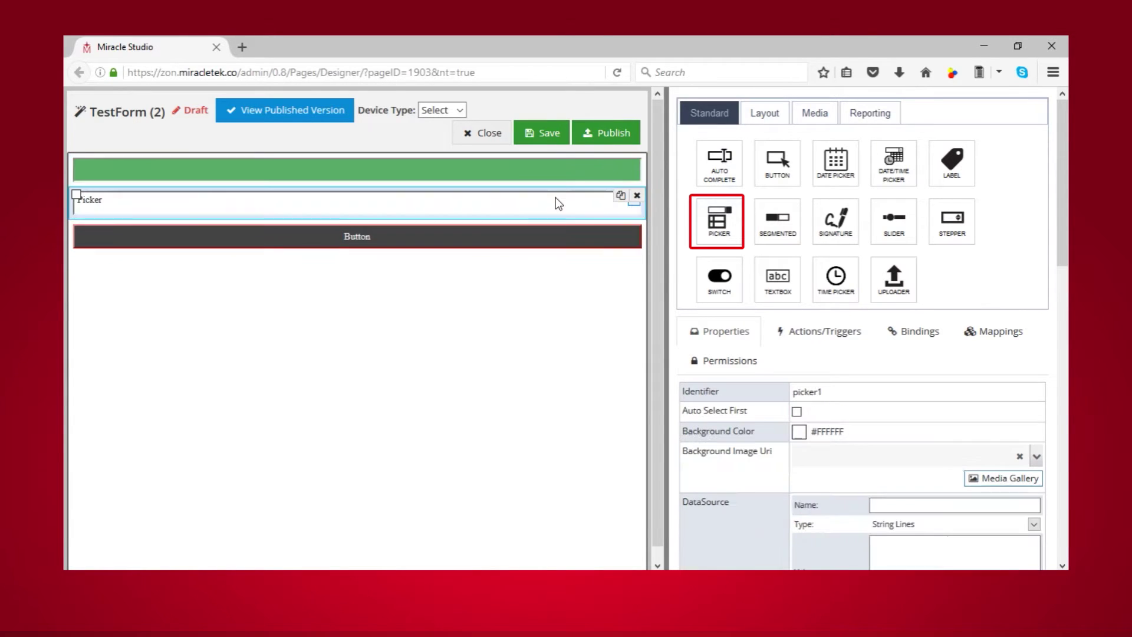
pyautogui.click(542, 209)
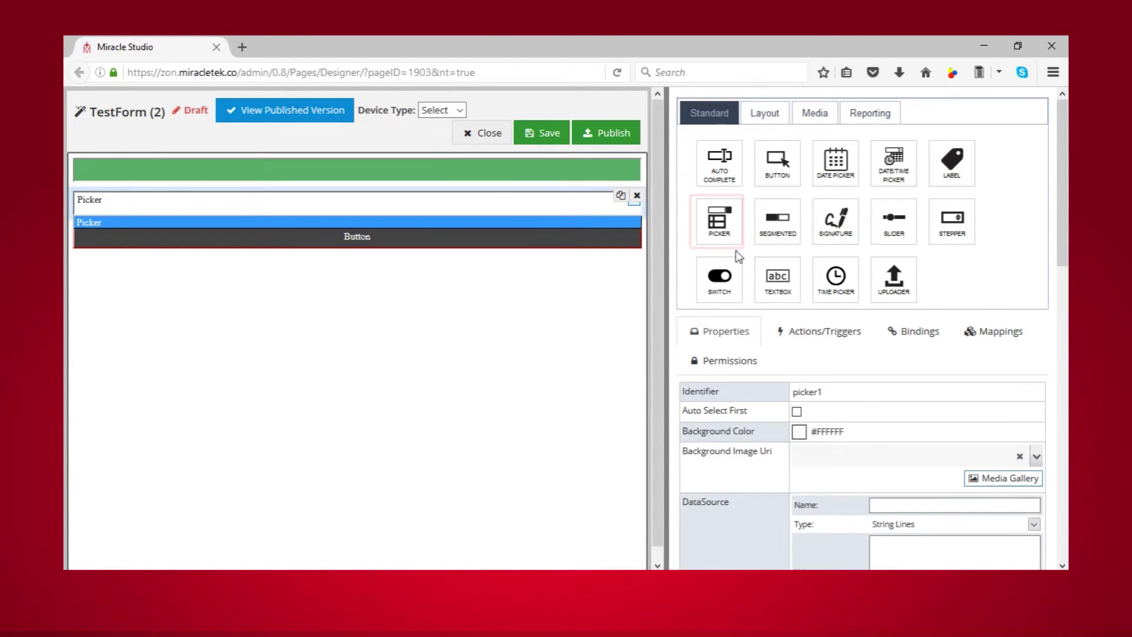
pyautogui.moveTo(1064, 234); pyautogui.dragTo(1067, 363)
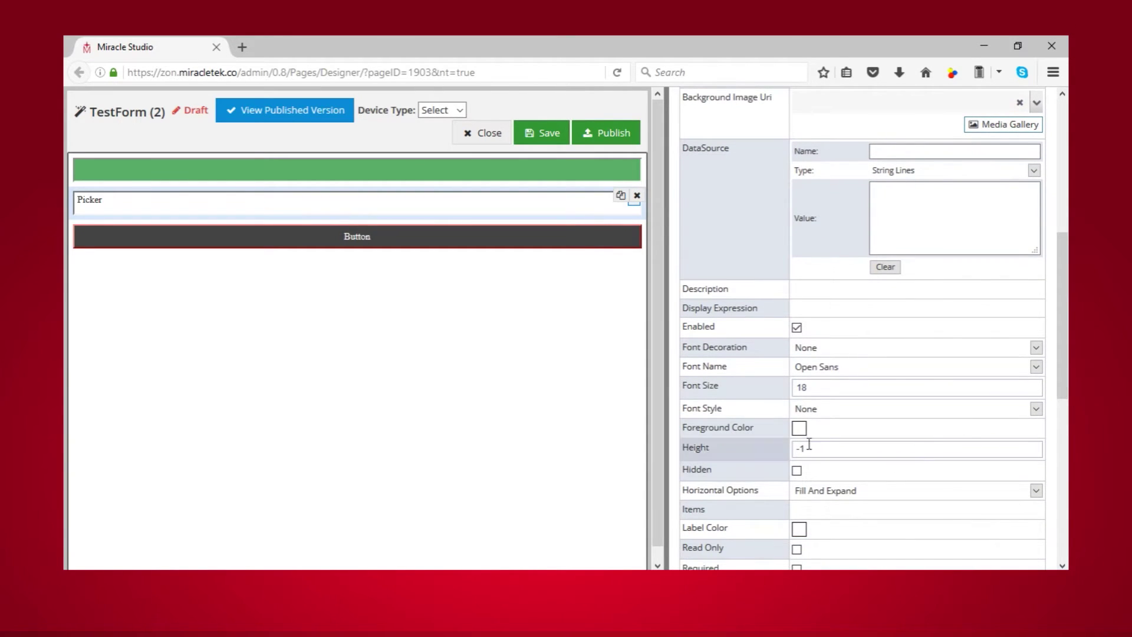
pyautogui.click(798, 431)
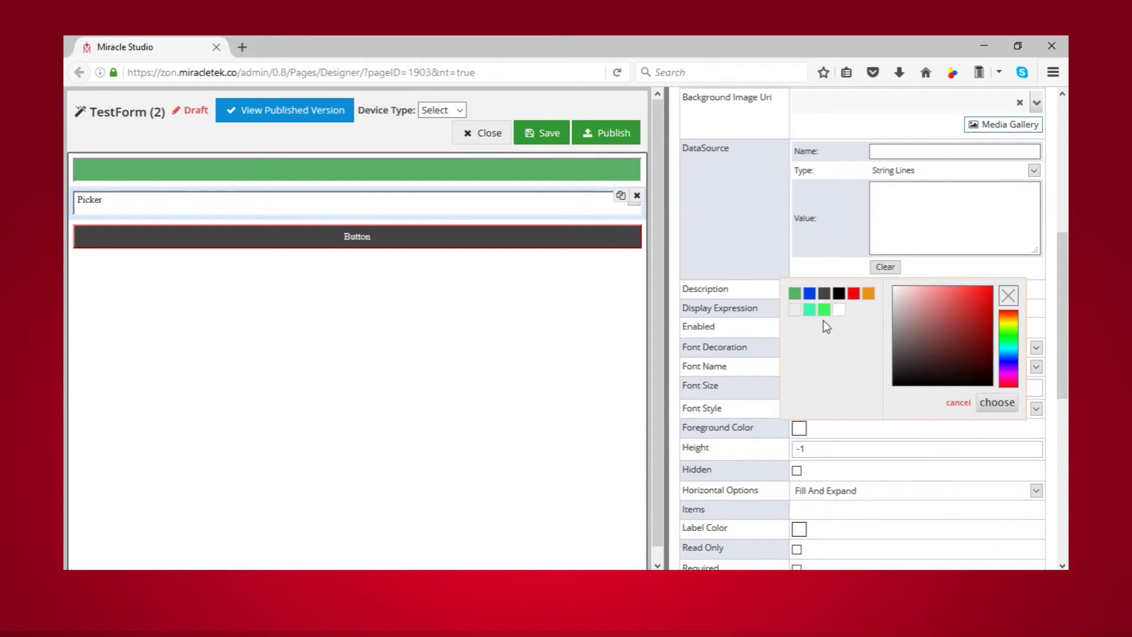
pyautogui.click(810, 311)
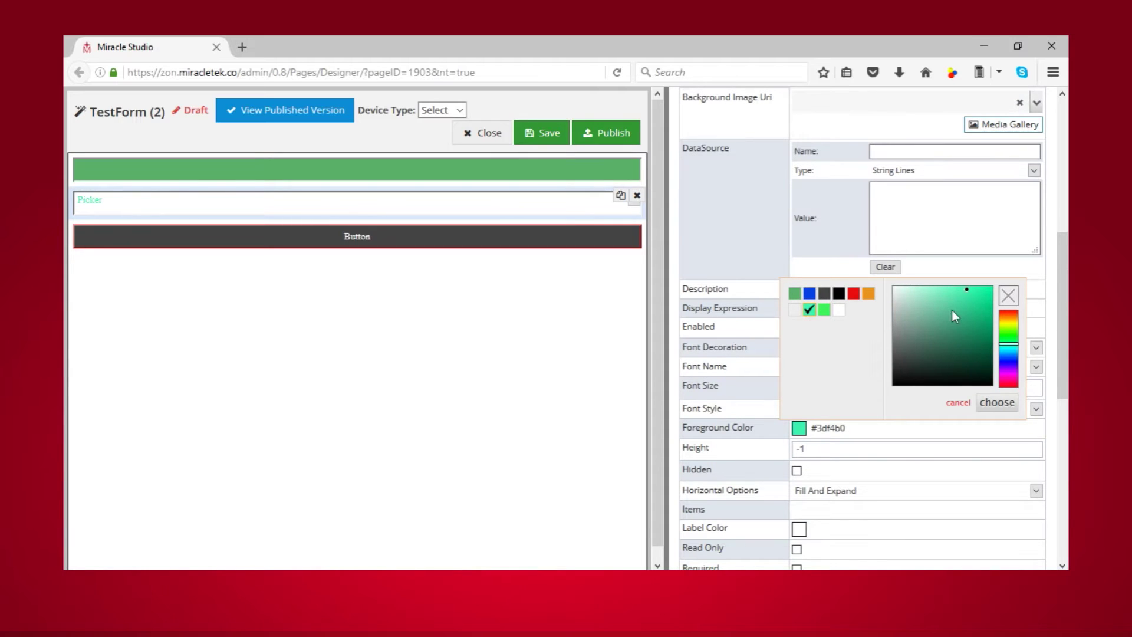
pyautogui.click(959, 328)
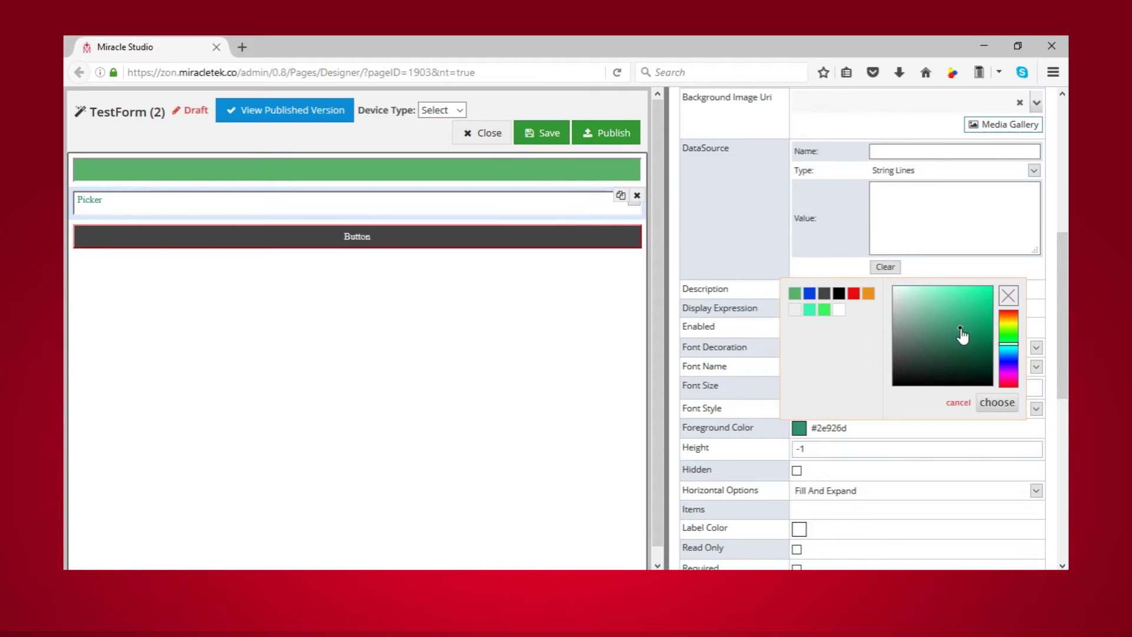
pyautogui.click(998, 400)
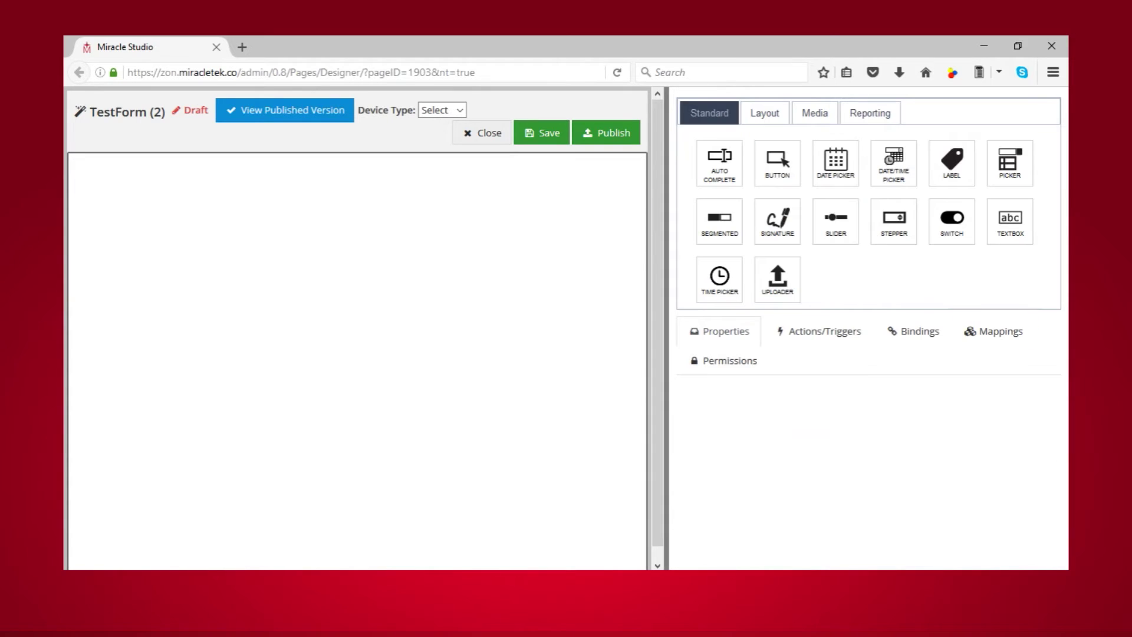
# Add boxview1 from the Layout controls across the form's top, coloured red #ea0c0c.
pyautogui.click(753, 113)
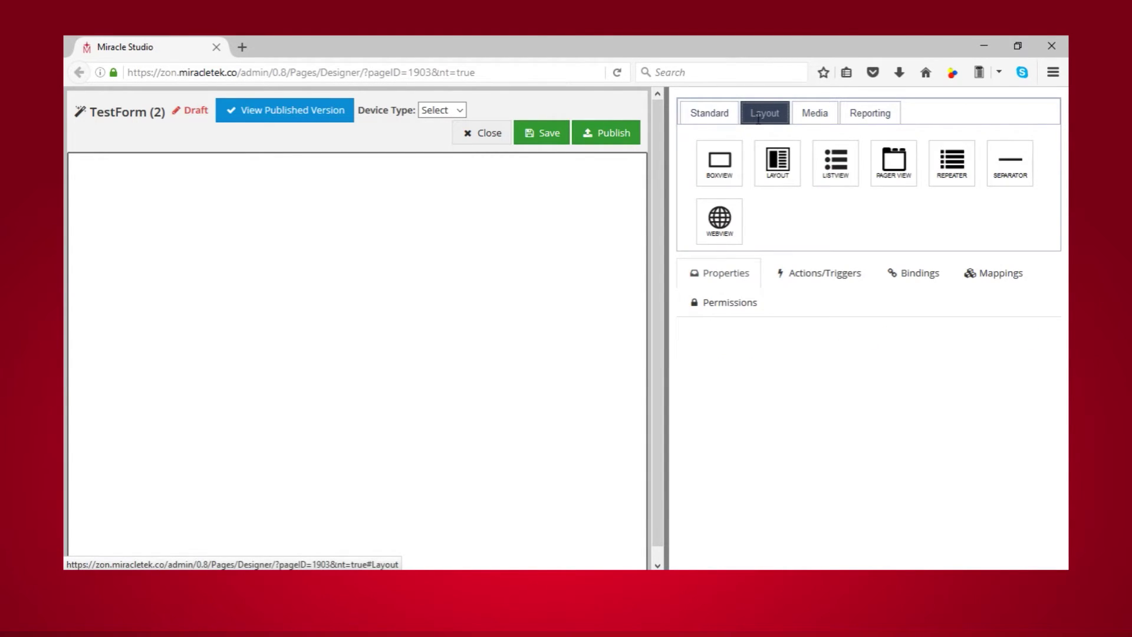
pyautogui.moveTo(720, 168); pyautogui.dragTo(479, 214)
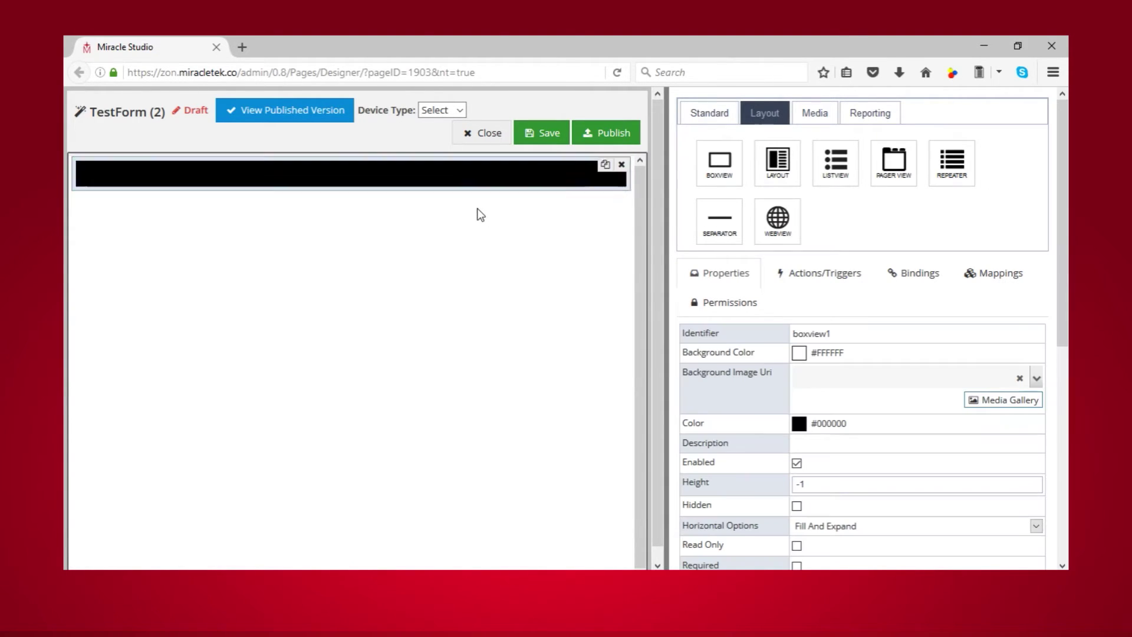
pyautogui.click(799, 423)
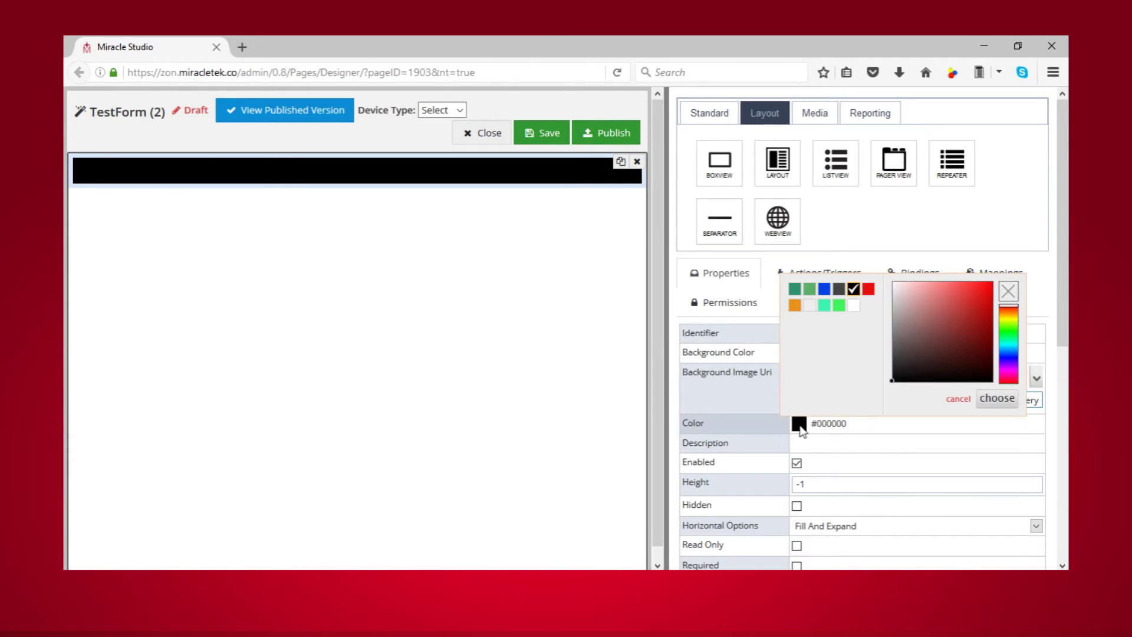
pyautogui.click(867, 290)
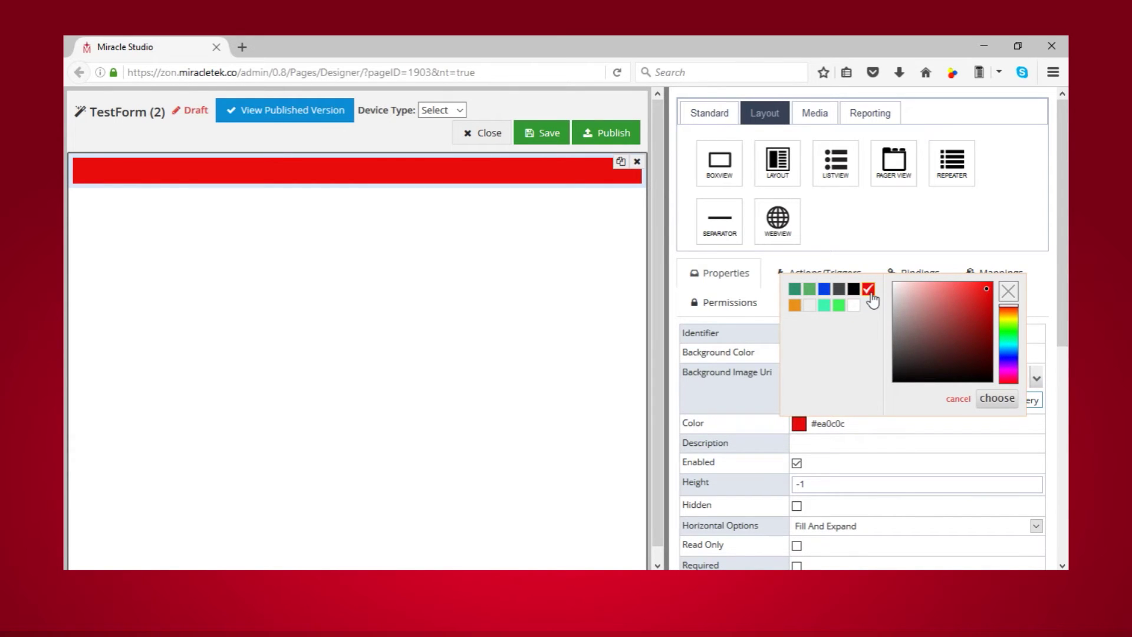
pyautogui.click(776, 133)
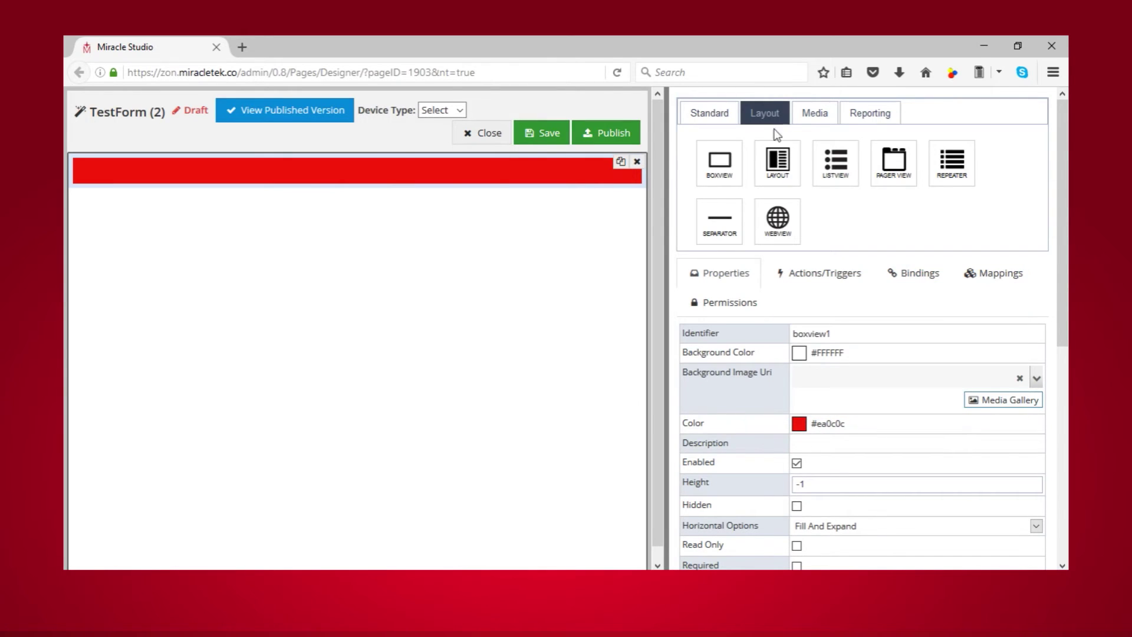
# Add separator1 under the red box view with #2e926d green stroke and thickness 40.
pyautogui.moveTo(725, 225); pyautogui.dragTo(534, 257)
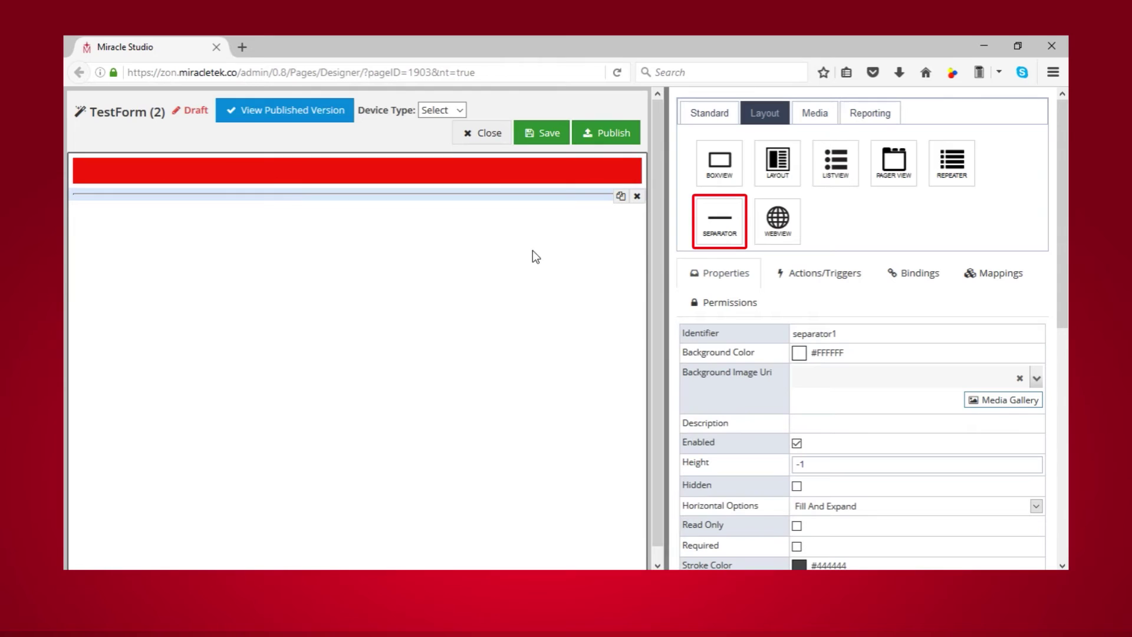
pyautogui.scroll(-3, 1056, 316)
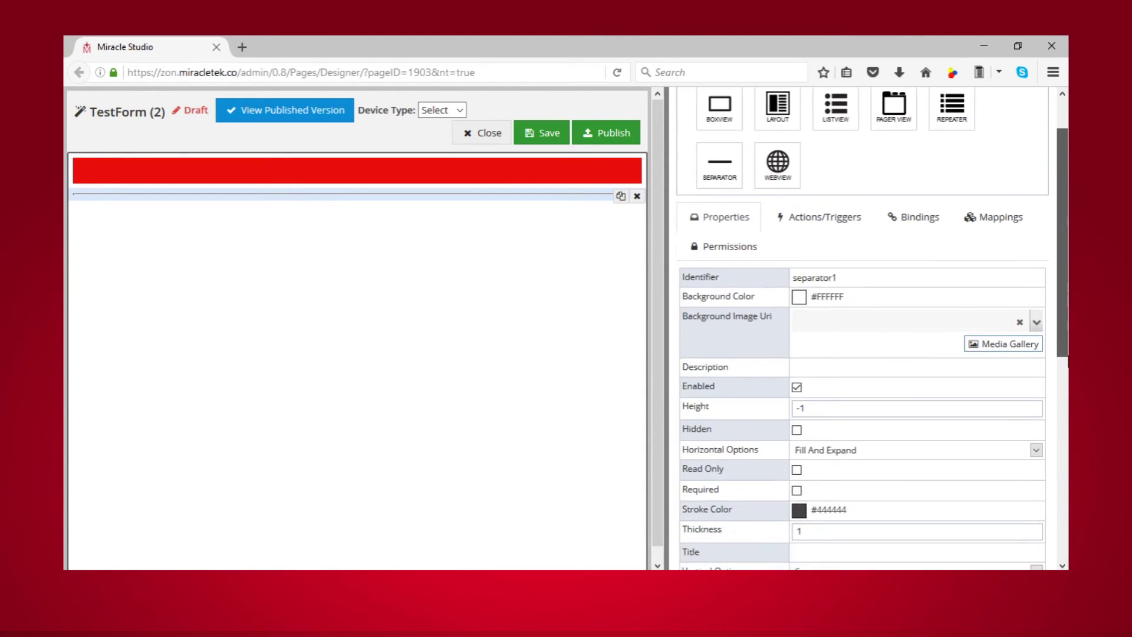
pyautogui.click(800, 450)
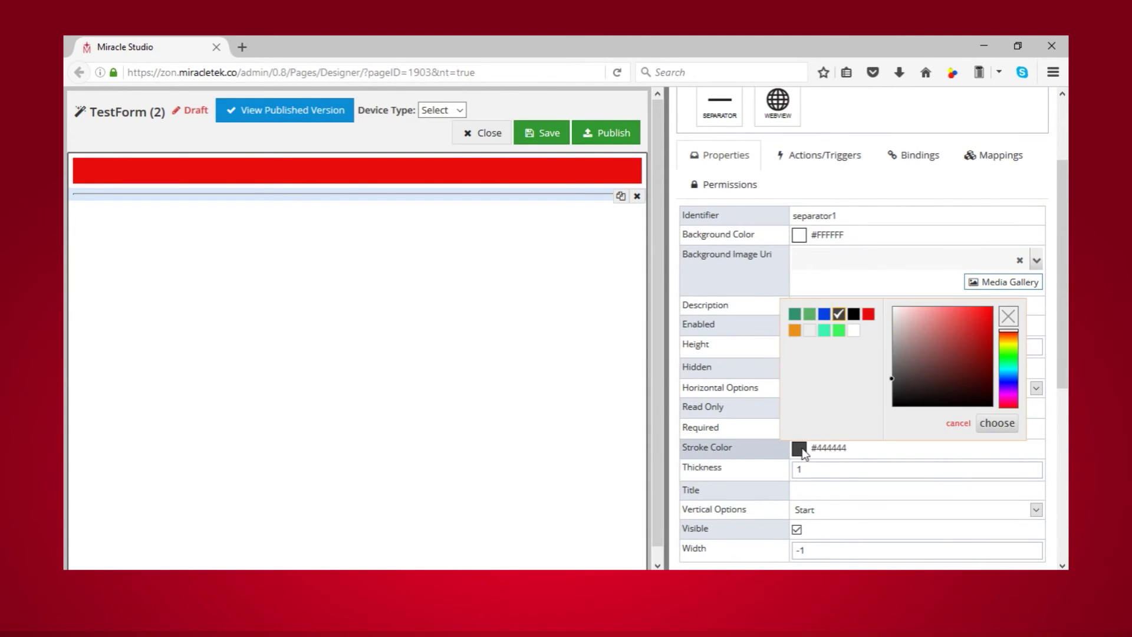
pyautogui.click(795, 314)
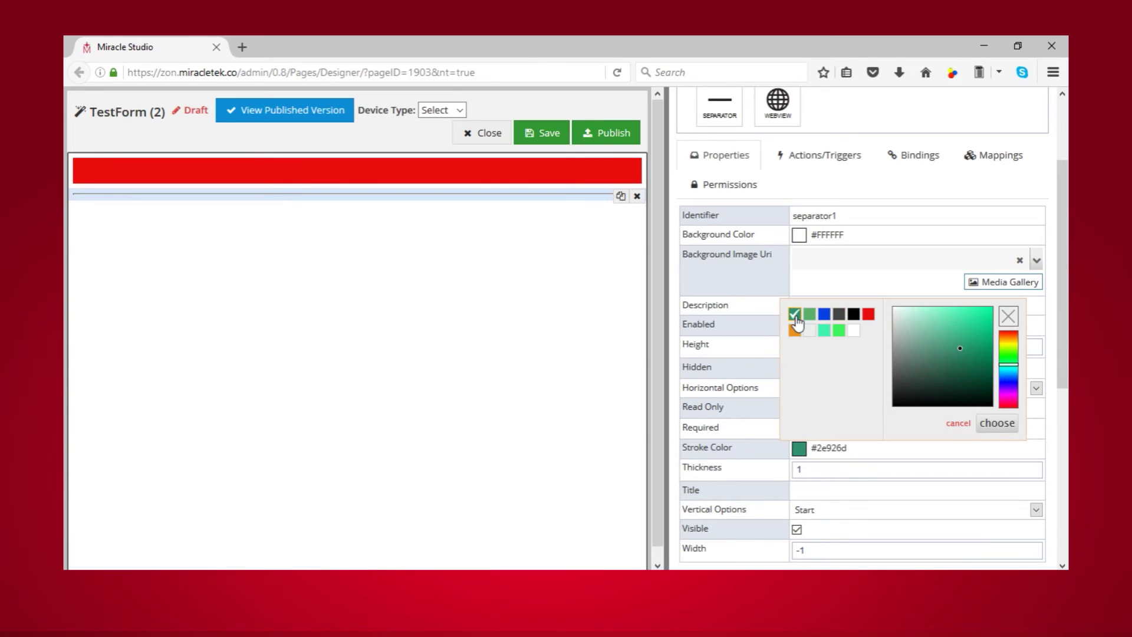
pyautogui.click(832, 474)
pyautogui.write('4')
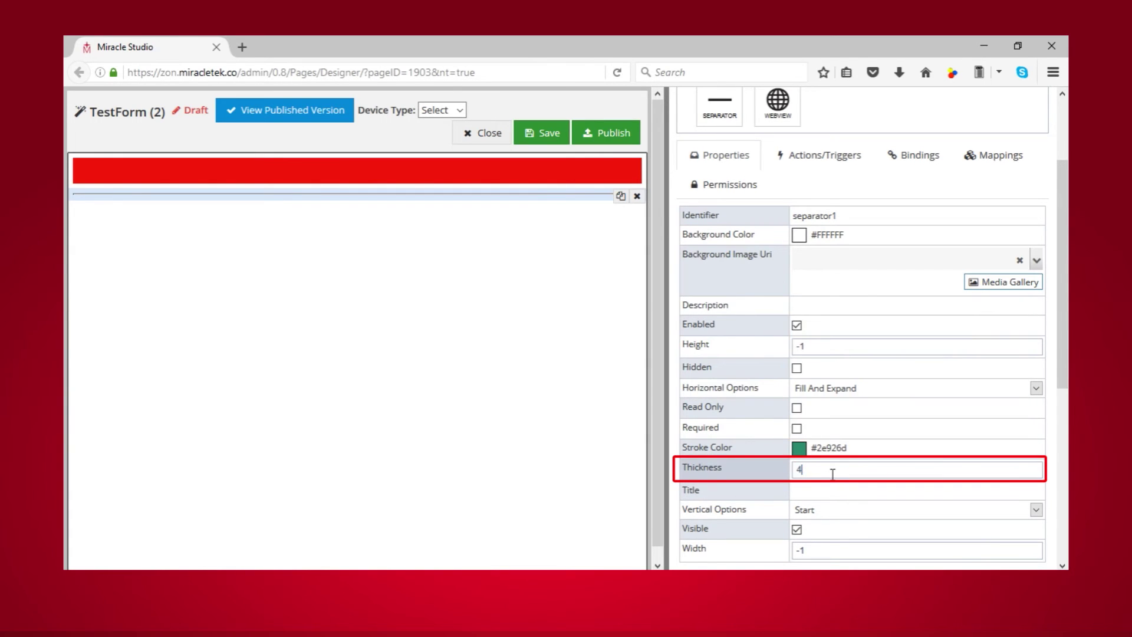
pyautogui.write('0')
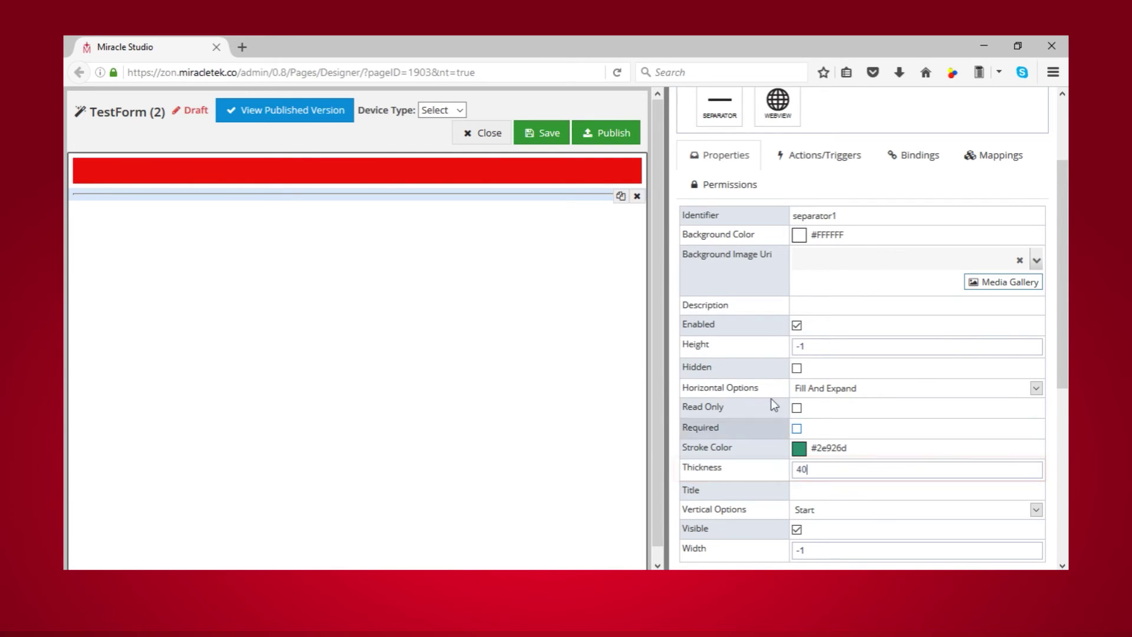
# Save the TestForm page from the page designer toolbar.
pyautogui.click(529, 139)
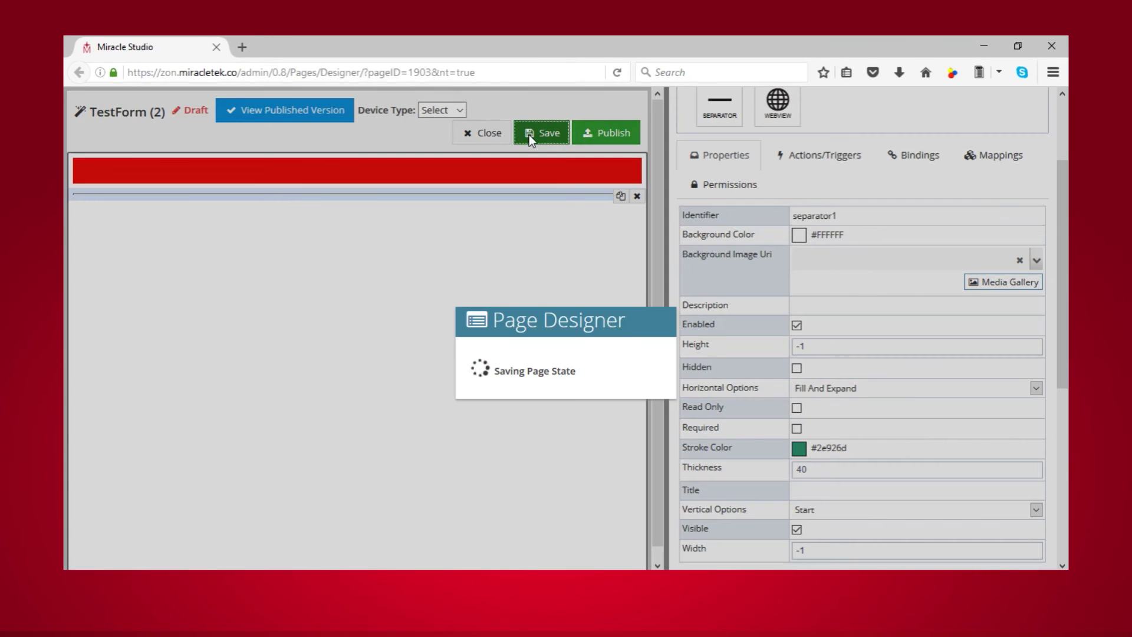